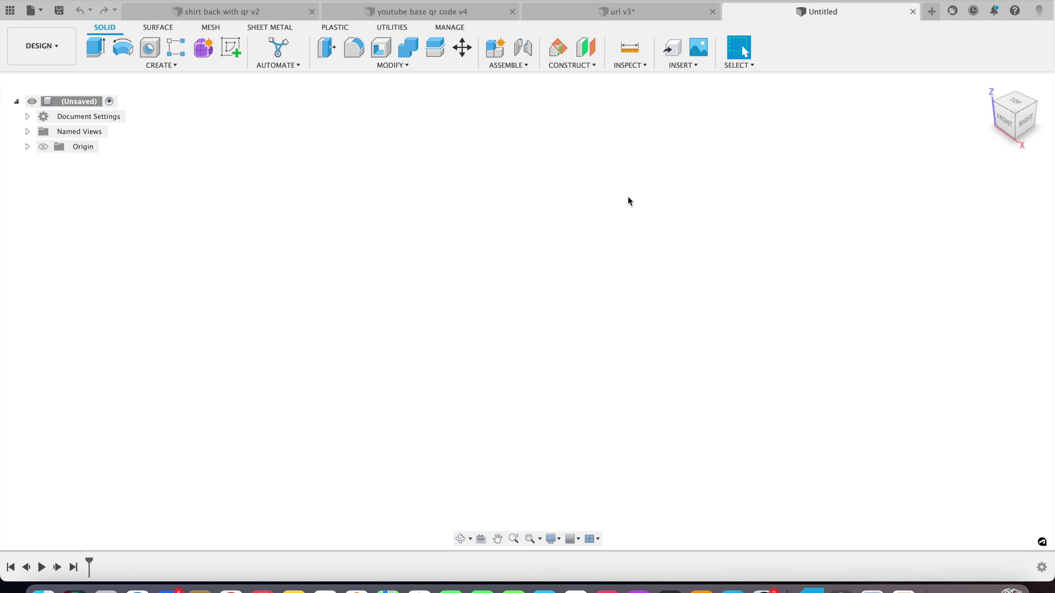
- Open the Insert menu in the Solid toolbar of the blank untitled design
left_click(680, 67)
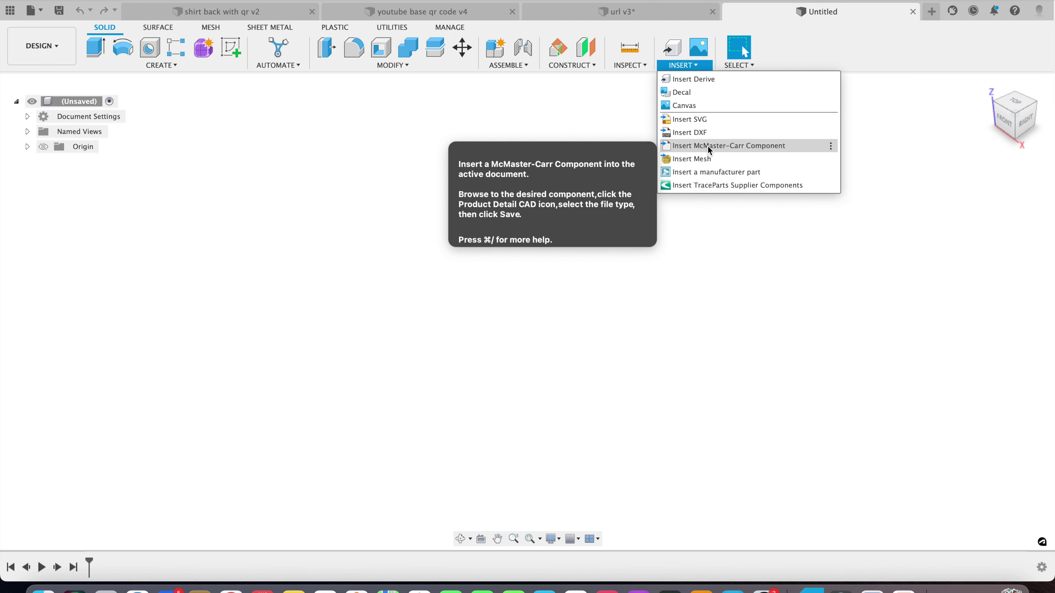
- Insert McMaster-Carr plaster washer 95880A500 from Washers > Washers for Plaster as 3-D SAT
left_click(747, 146)
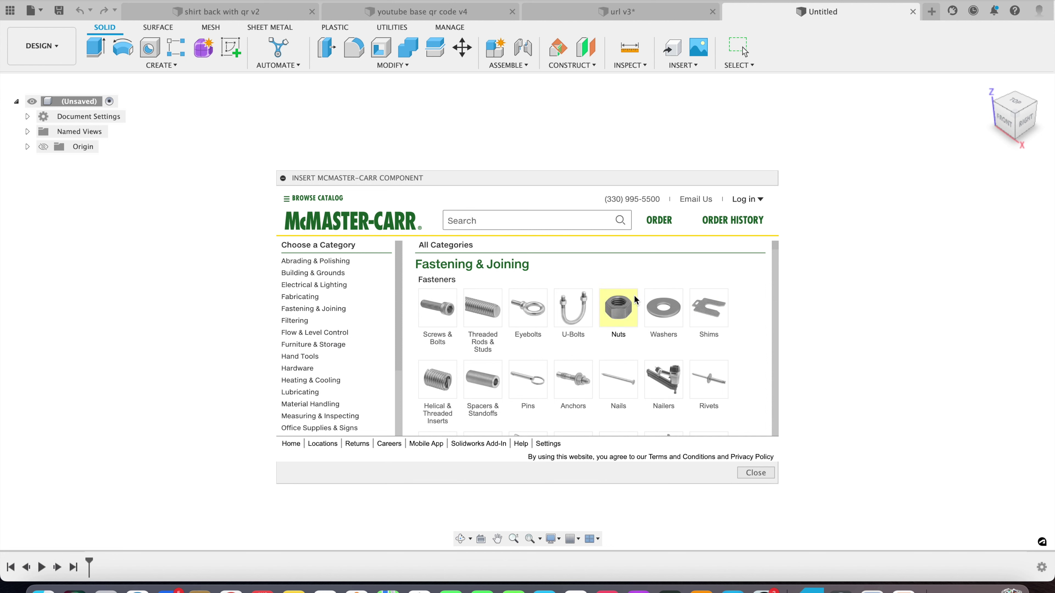
left_click(664, 312)
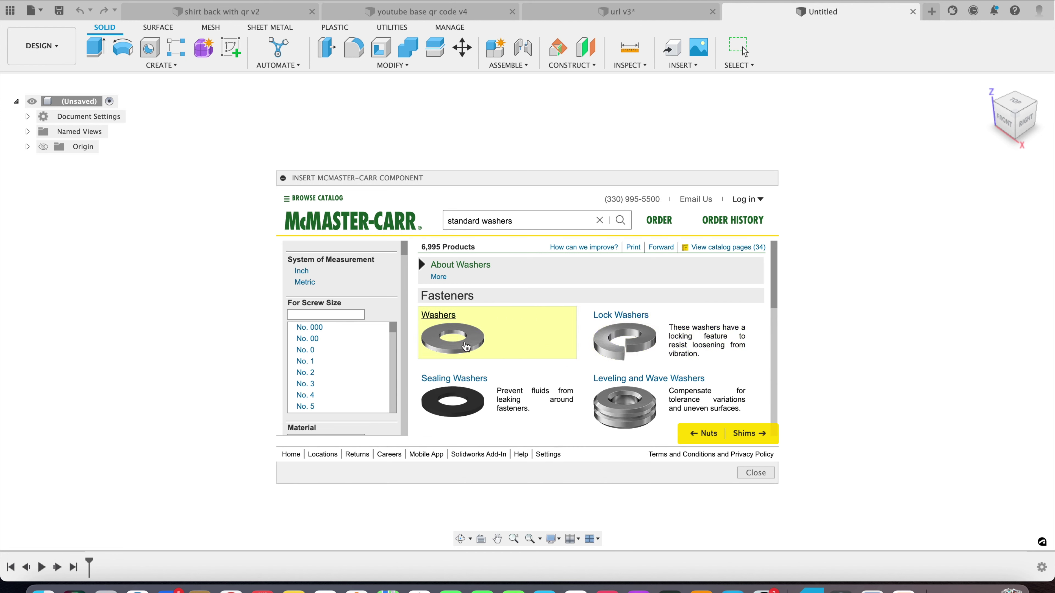
left_click(466, 347)
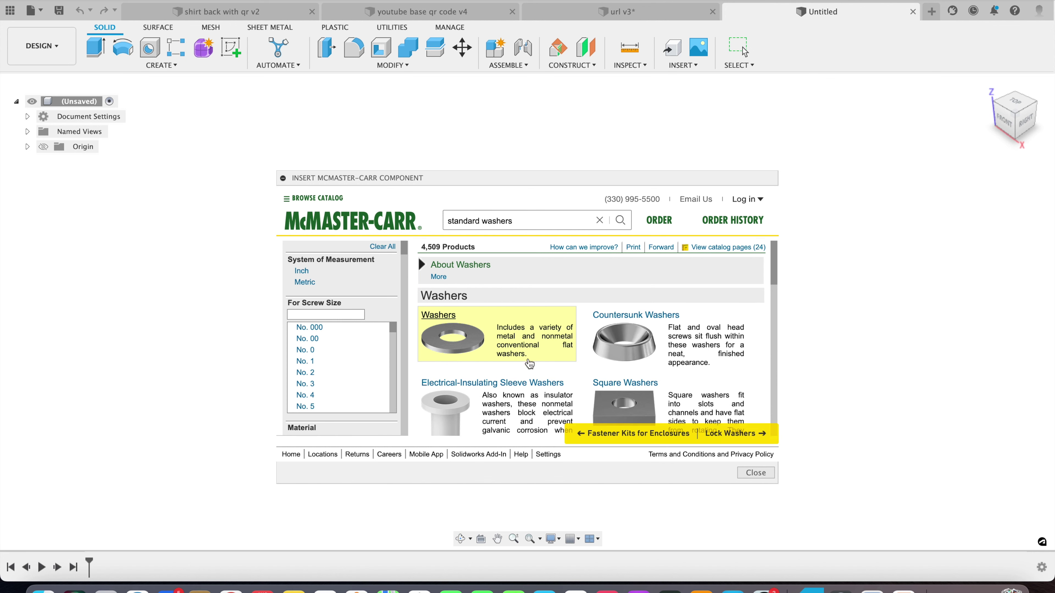
scroll(530, 363, "down", 5)
scroll(530, 362, "down", 5)
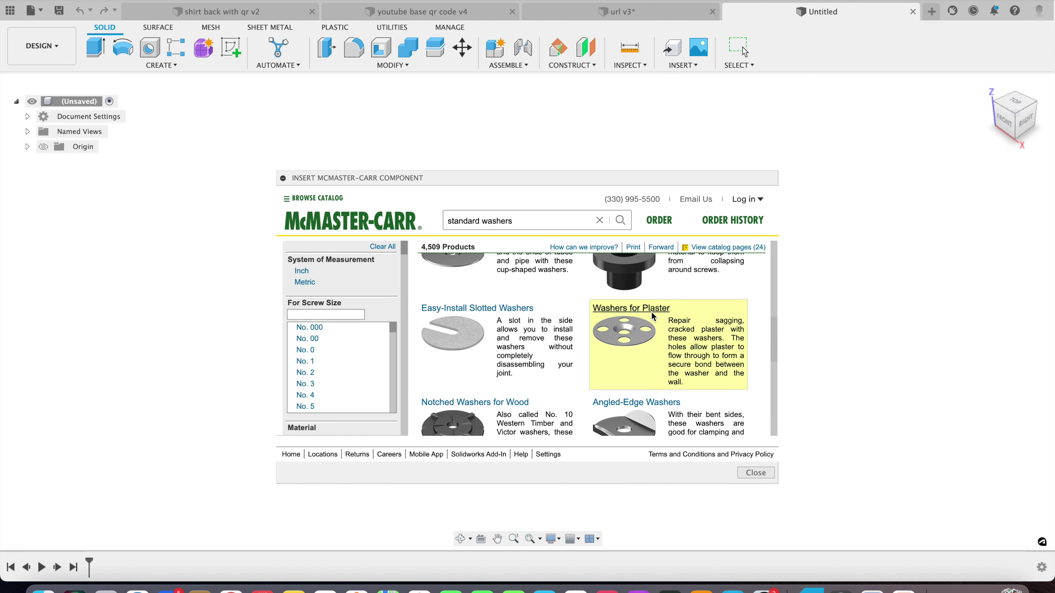
left_click(654, 315)
left_click(624, 426)
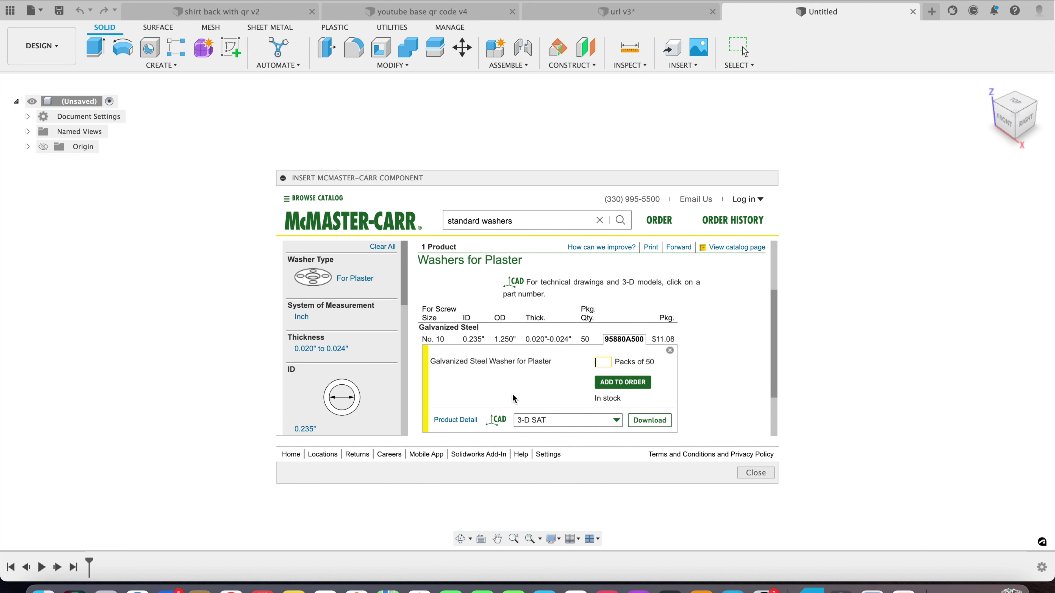
scroll(514, 398, "down", 3)
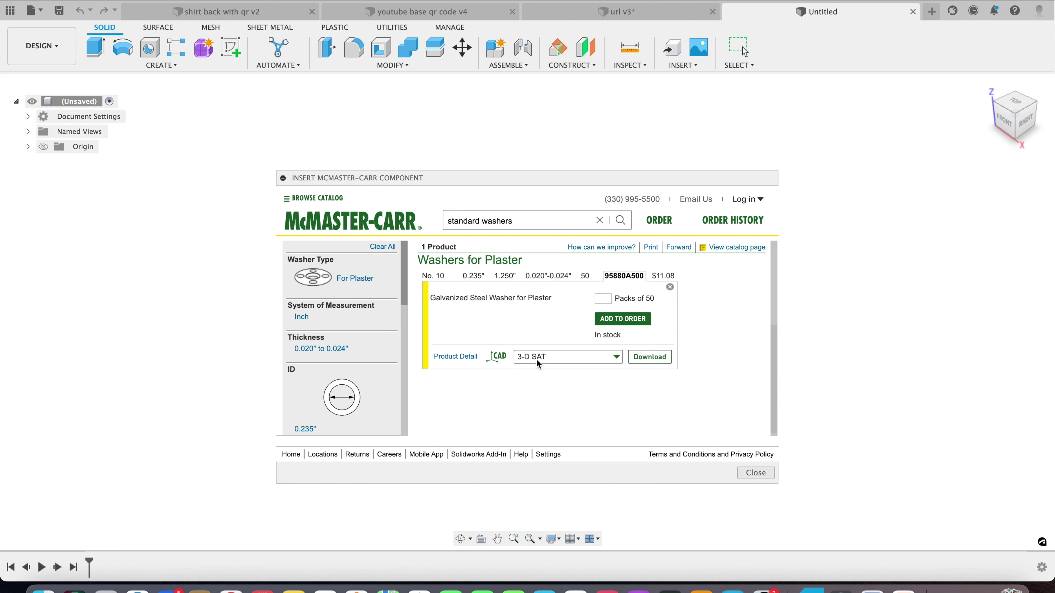
left_click(650, 357)
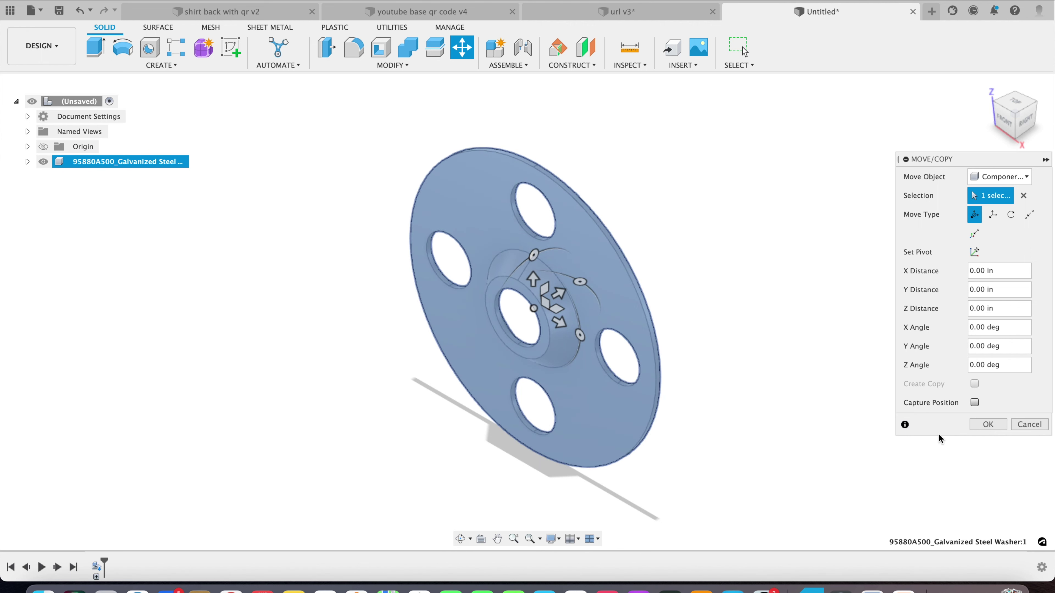
- Accept the washer's inserted position and zoom the view to inspect it
left_click(988, 425)
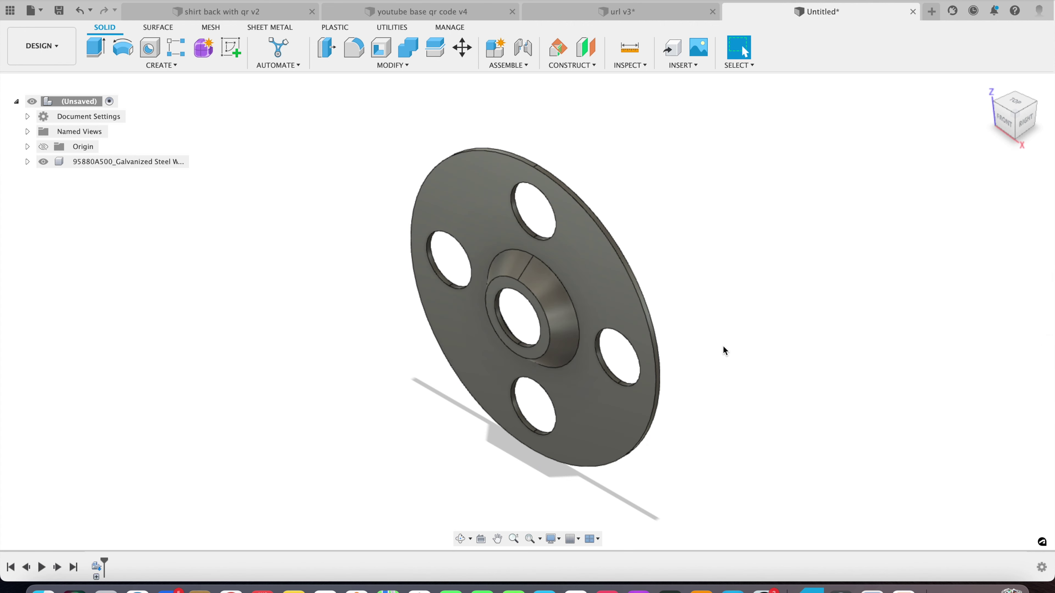
scroll(725, 351, "down", 10, "shift")
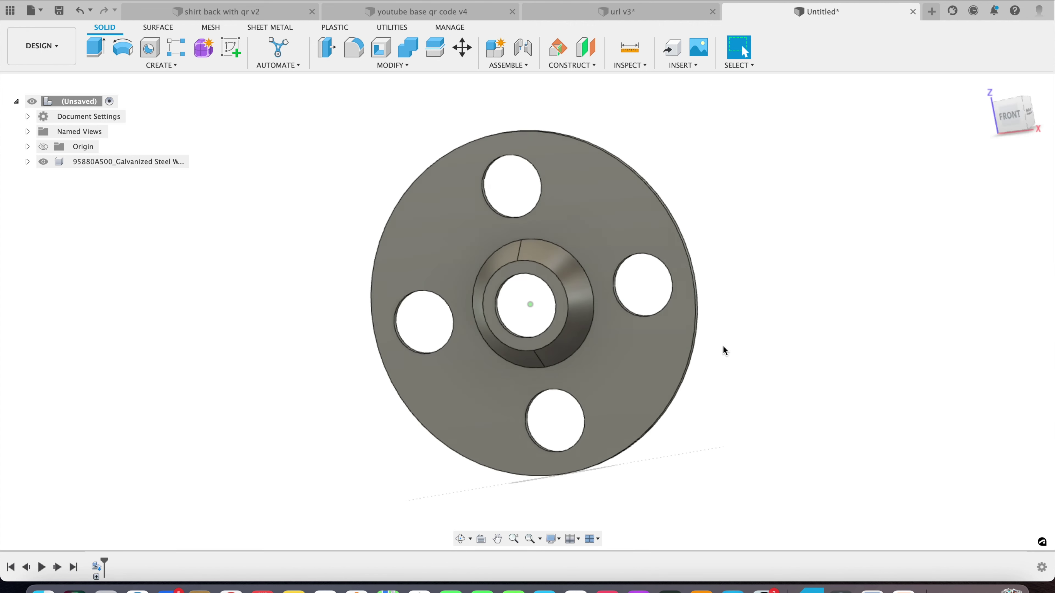
scroll(724, 351, "up", 10, "shift")
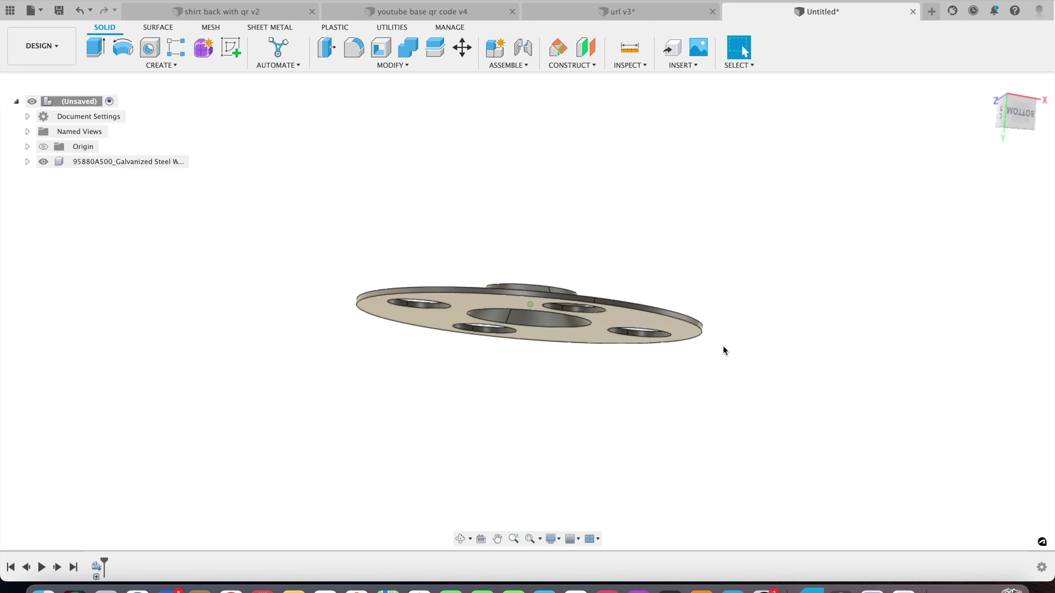
scroll(724, 351, "up", 8, "shift")
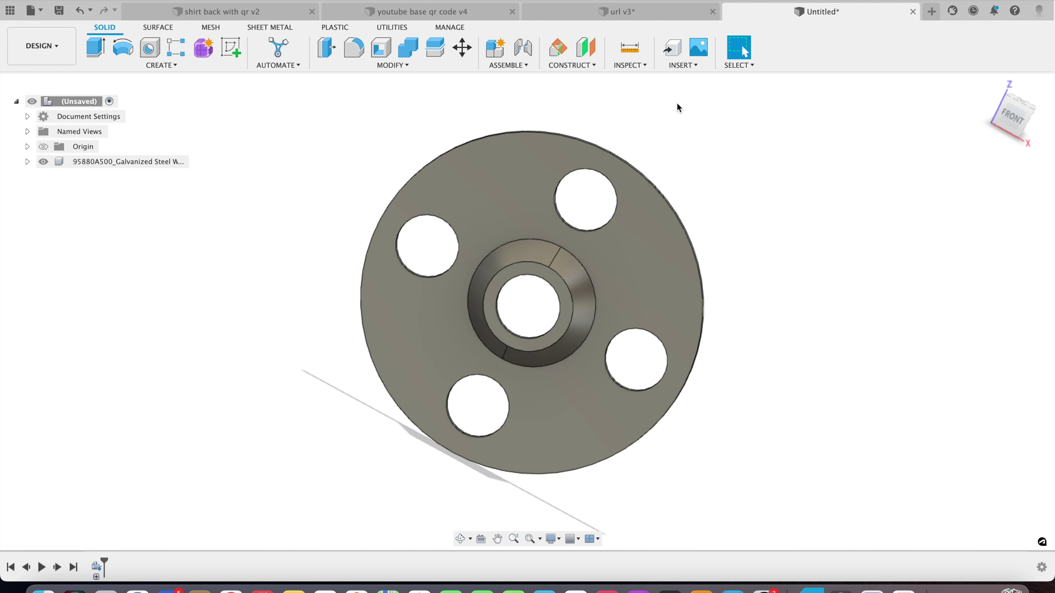
- Try exporting the design to STL via File > Export, then close the export window unfinished
left_click(35, 10)
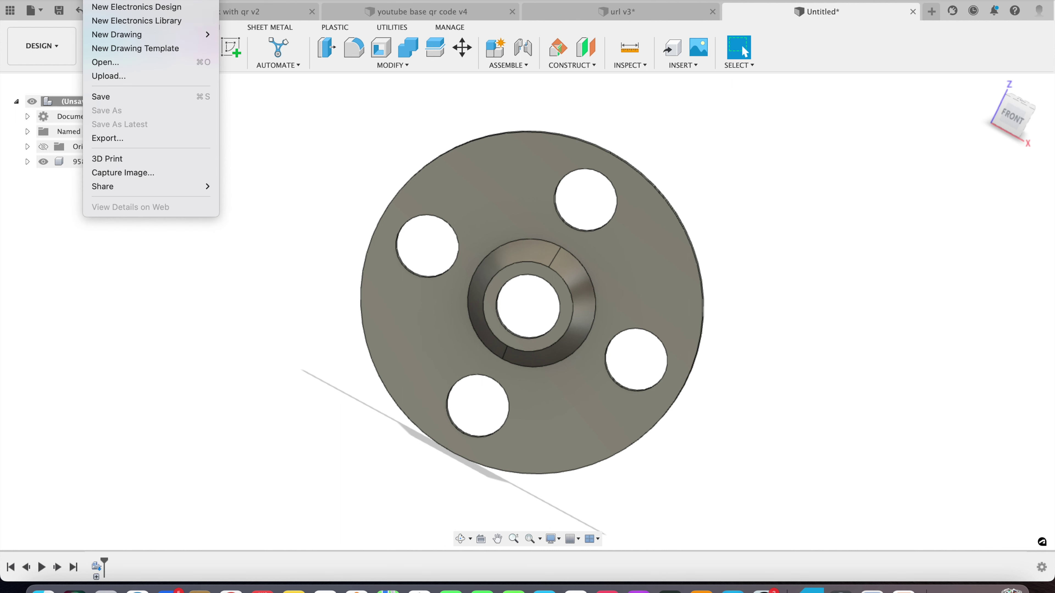
left_click(125, 139)
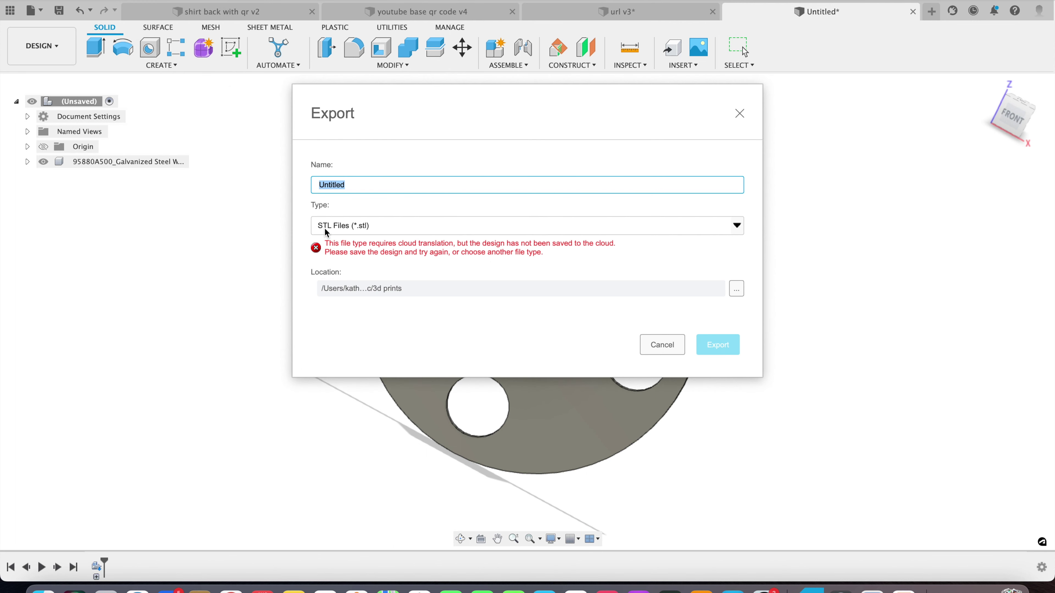
left_click(359, 187)
left_click(740, 113)
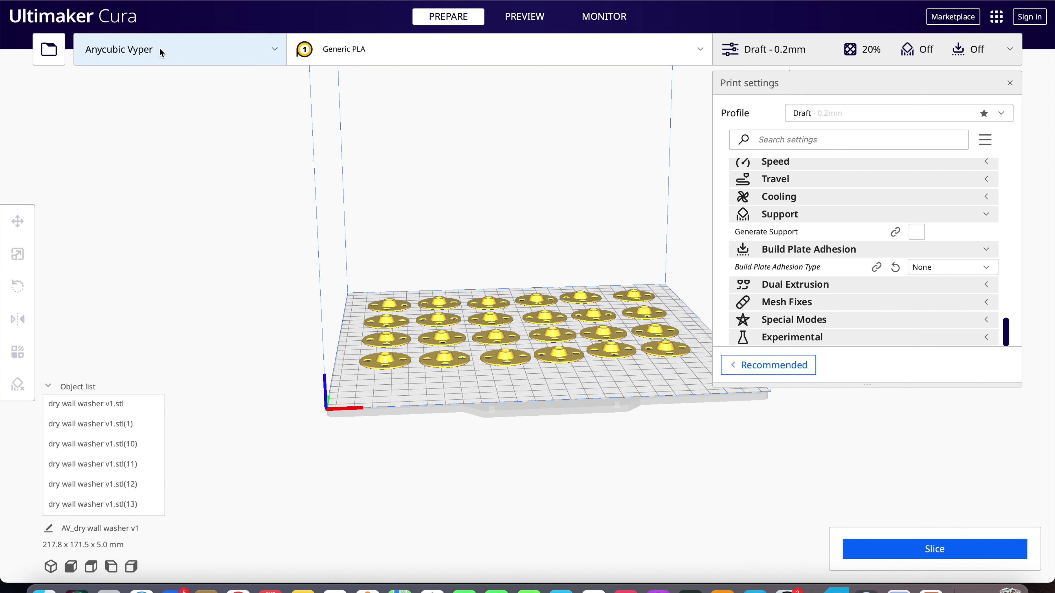
- Load another dry wall washer v1.stl from Open Recent and move it toward the plate's front
left_click(109, 5)
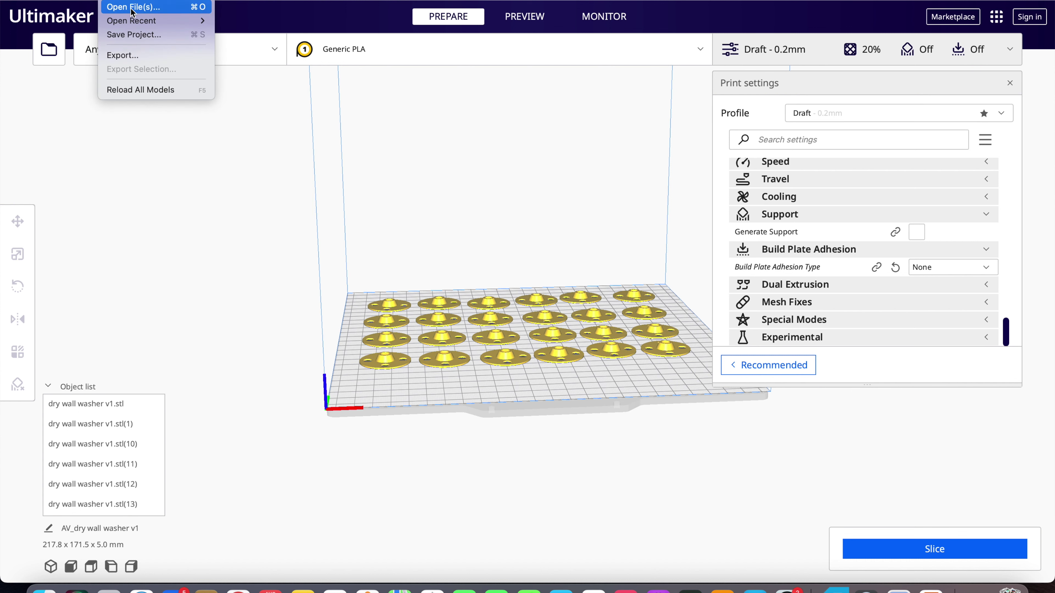
mouse_move(139, 25)
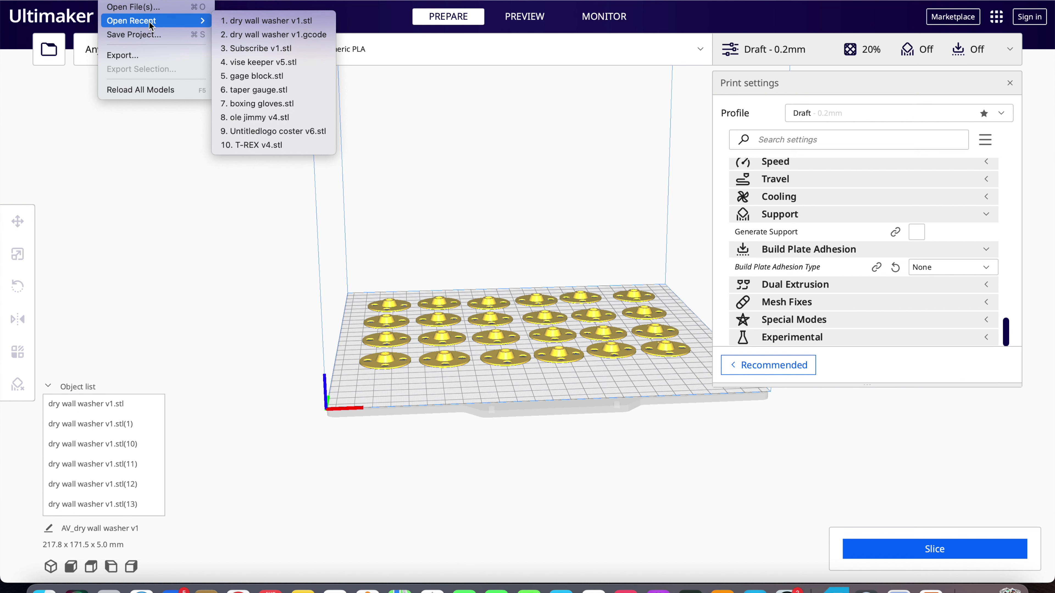
left_click(233, 21)
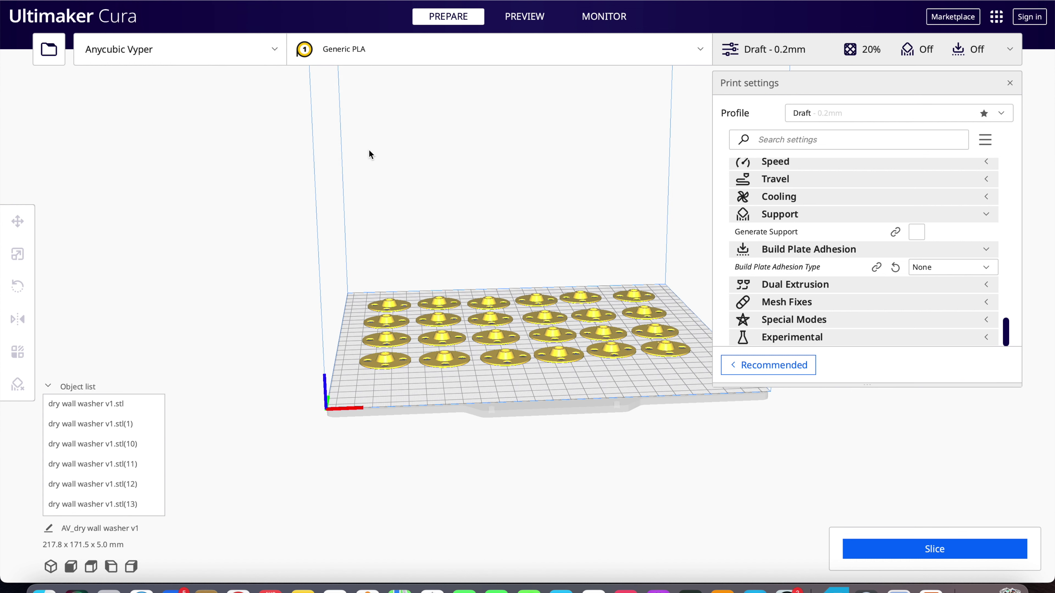
left_click(532, 324)
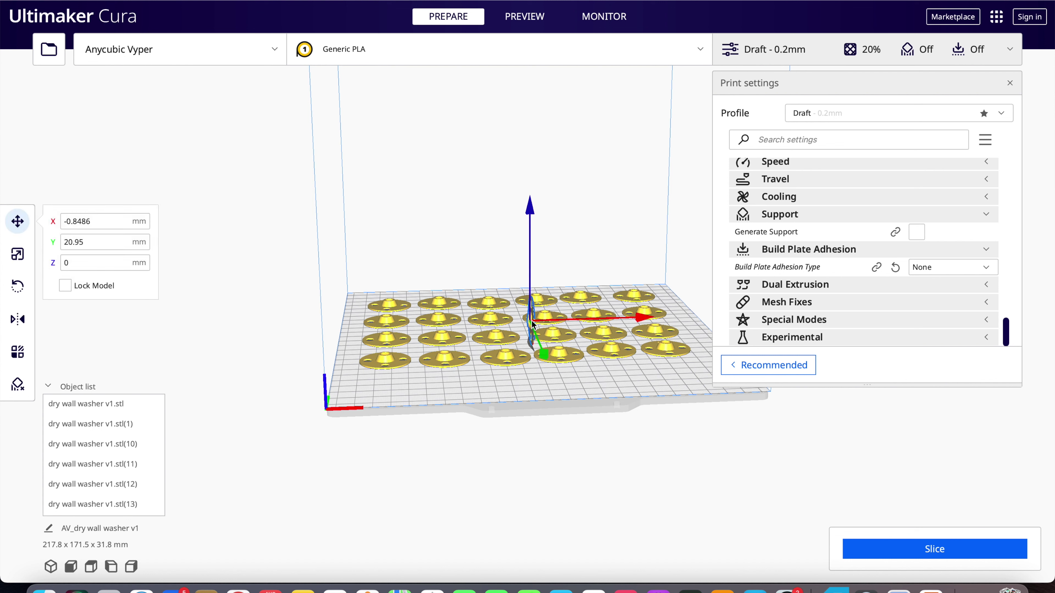
left_click_drag(543, 358, 558, 412)
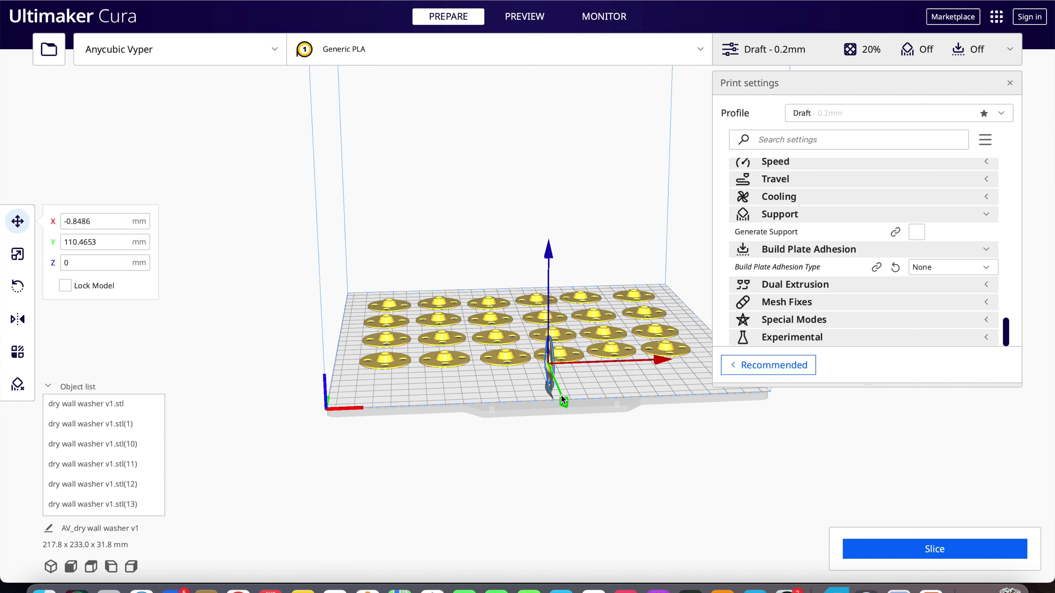
- Rotate the new washer to lie flat and slide it back near the grid
left_click(17, 288)
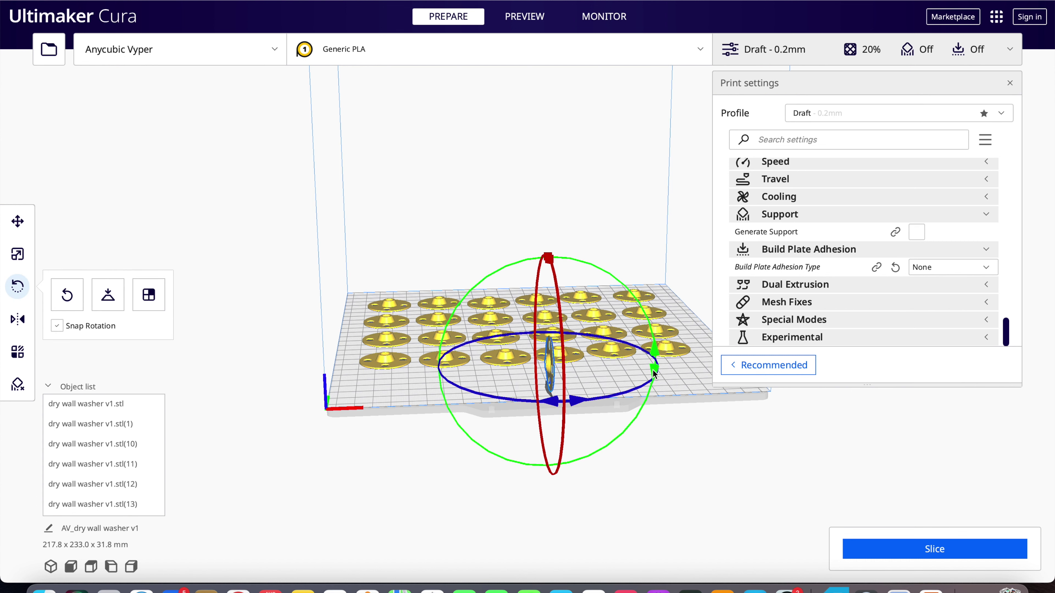
left_click_drag(653, 373, 524, 449)
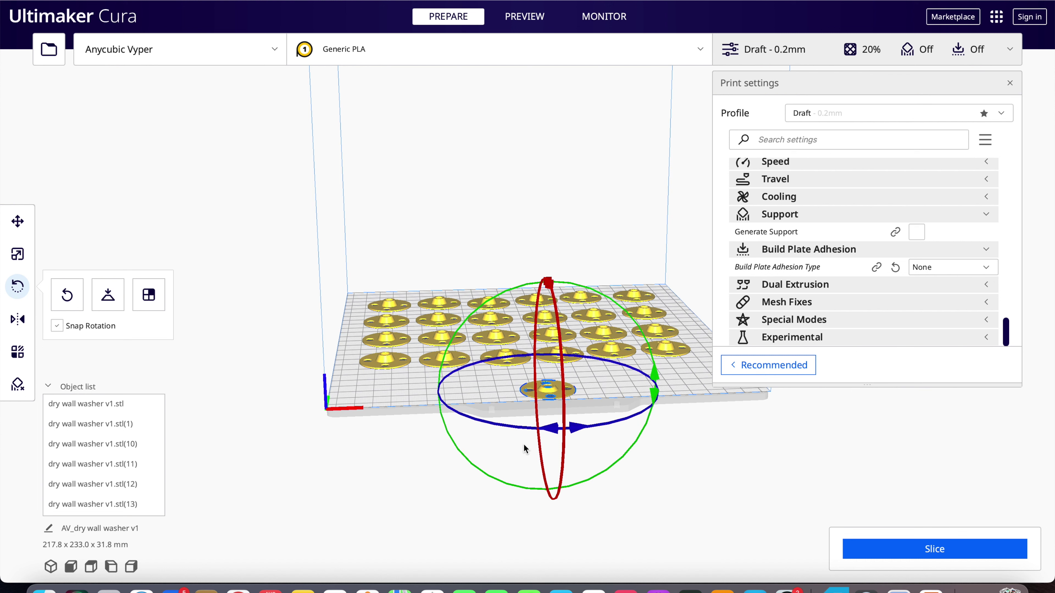
left_click(25, 229)
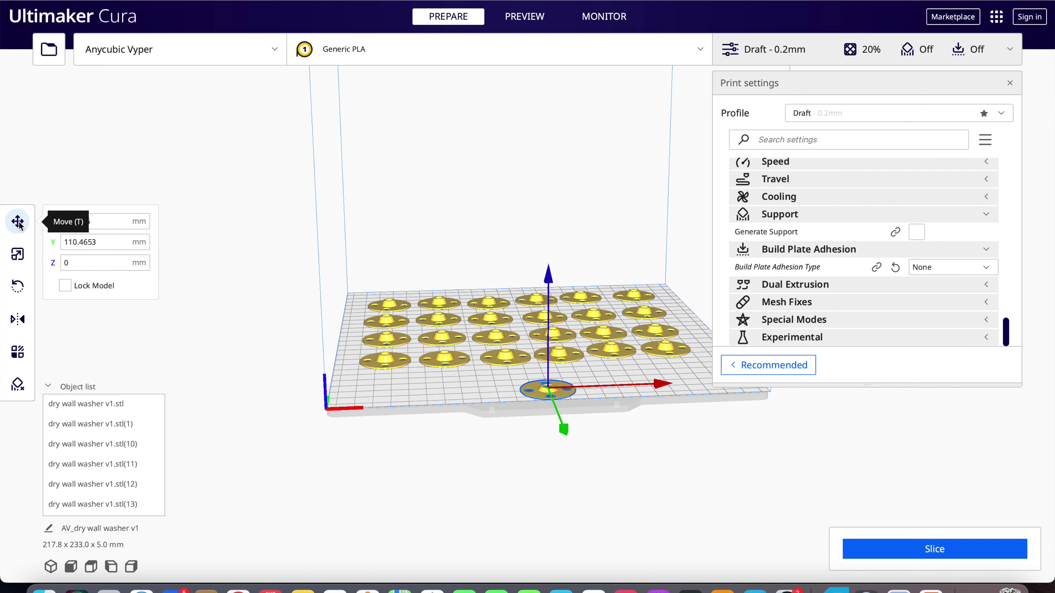
left_click_drag(563, 435, 560, 418)
- Scale the added washer's Z height to 5 mm, then deselect it
left_click(17, 254)
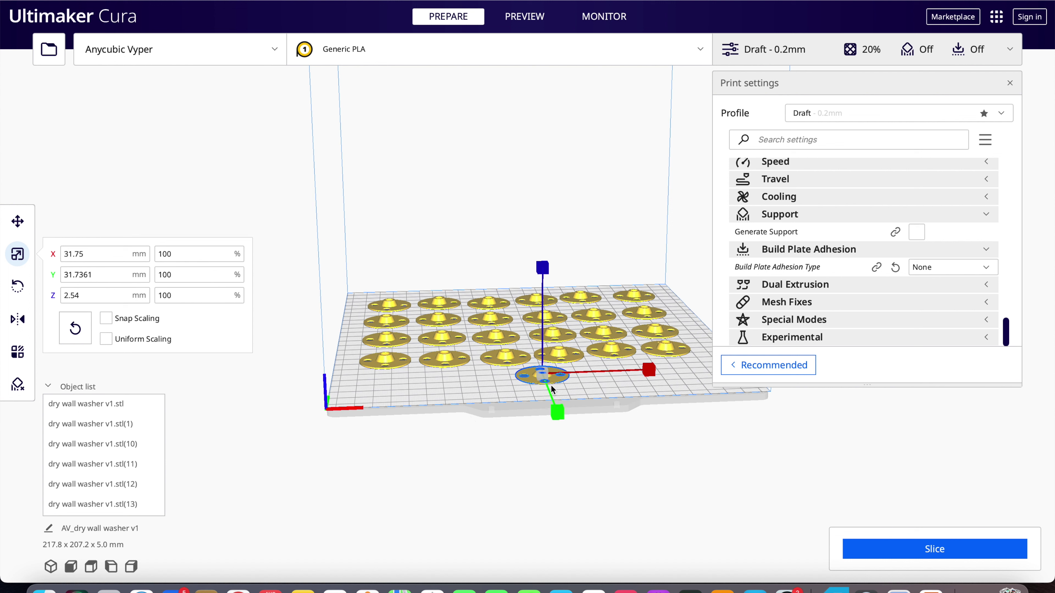
left_click(87, 293)
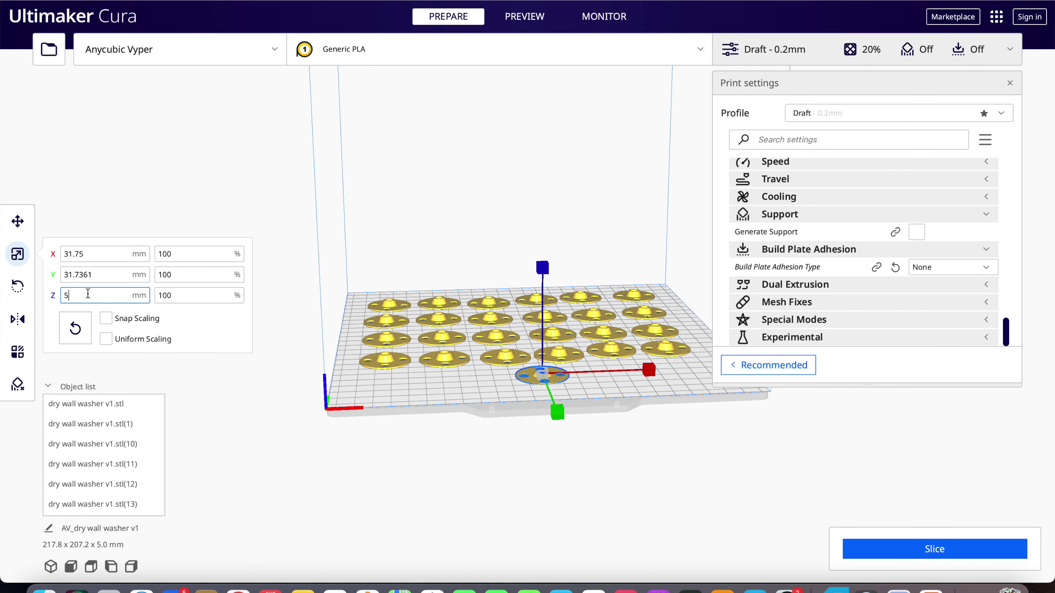
key("Return")
left_click(488, 481)
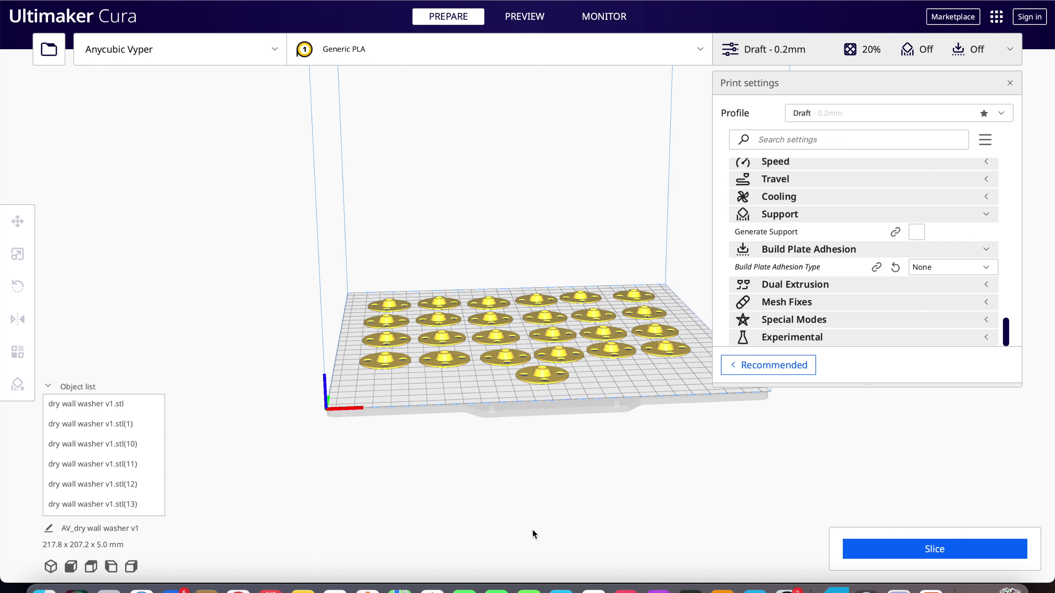
- Slice the 25-washer plate: 2 hours 21 minutes, 24g of filament
left_click(880, 553)
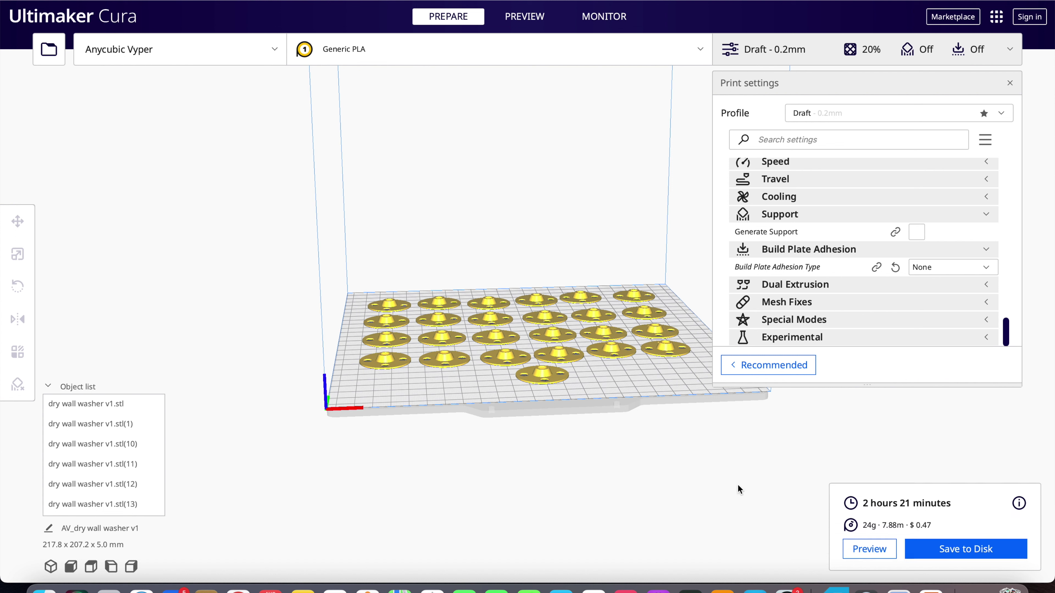